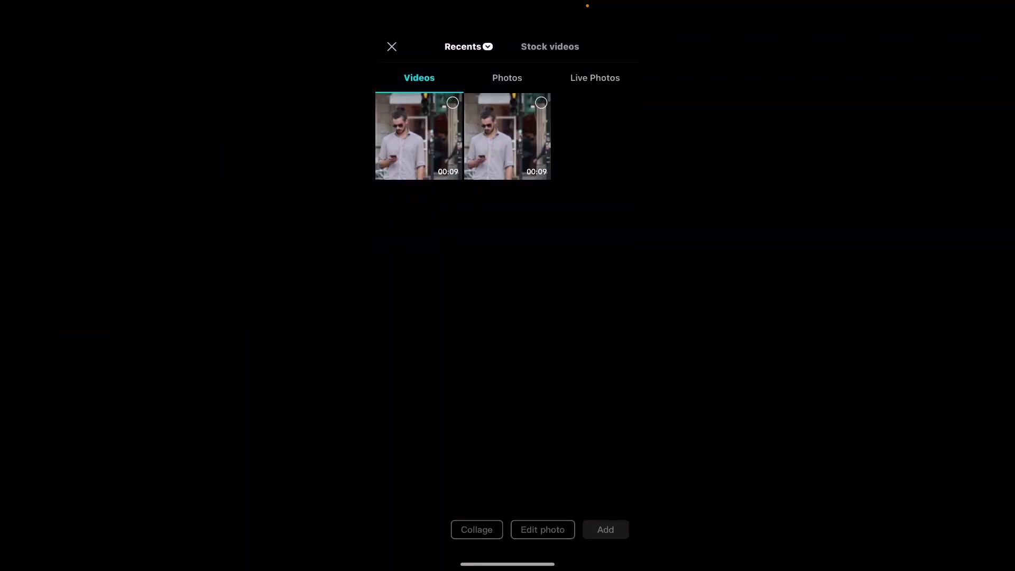
- Import the street video into a new project and add a text layer reading 'Example'
{"action": "left_click", "coordinate": [542, 103]}
{"action": "left_click", "coordinate": [605, 529]}
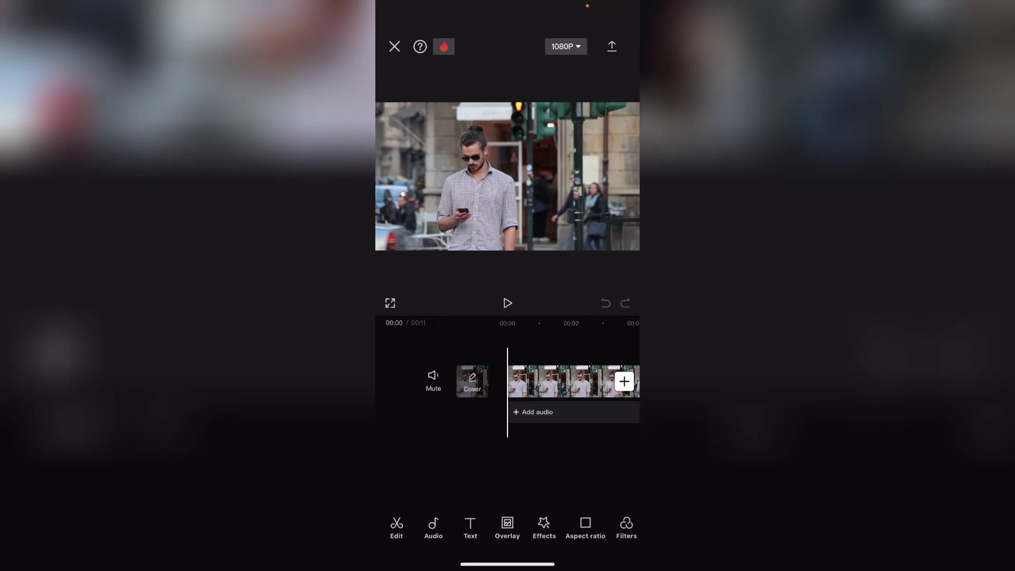
{"action": "left_click", "coordinate": [470, 527]}
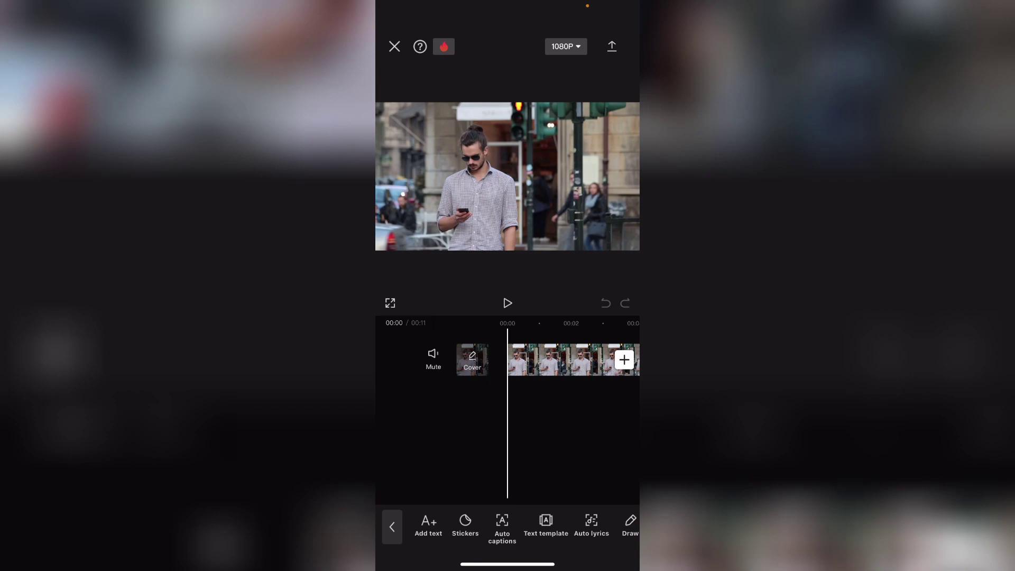
{"action": "left_click", "coordinate": [429, 525]}
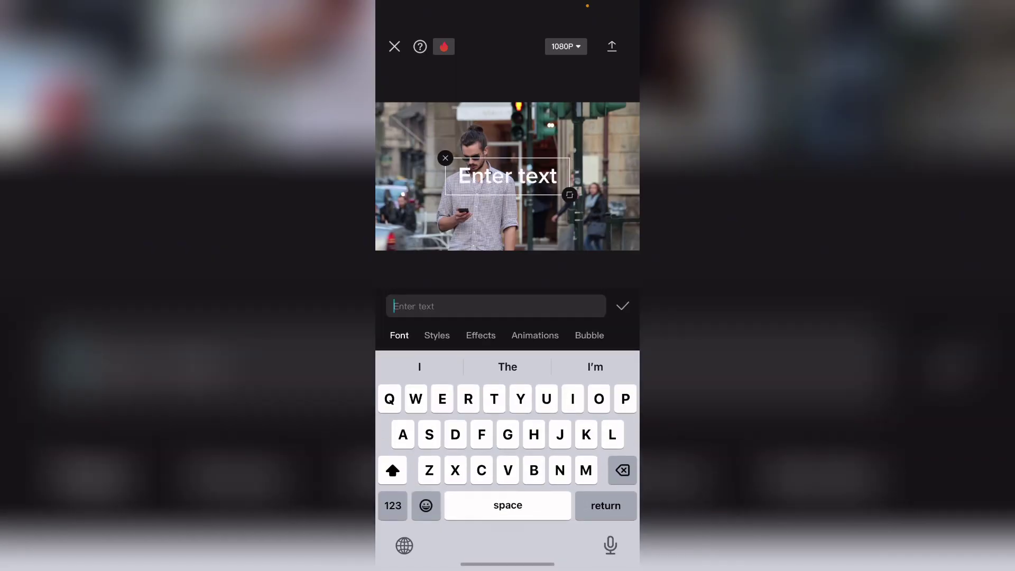
{"action": "type", "text": "Ex"}
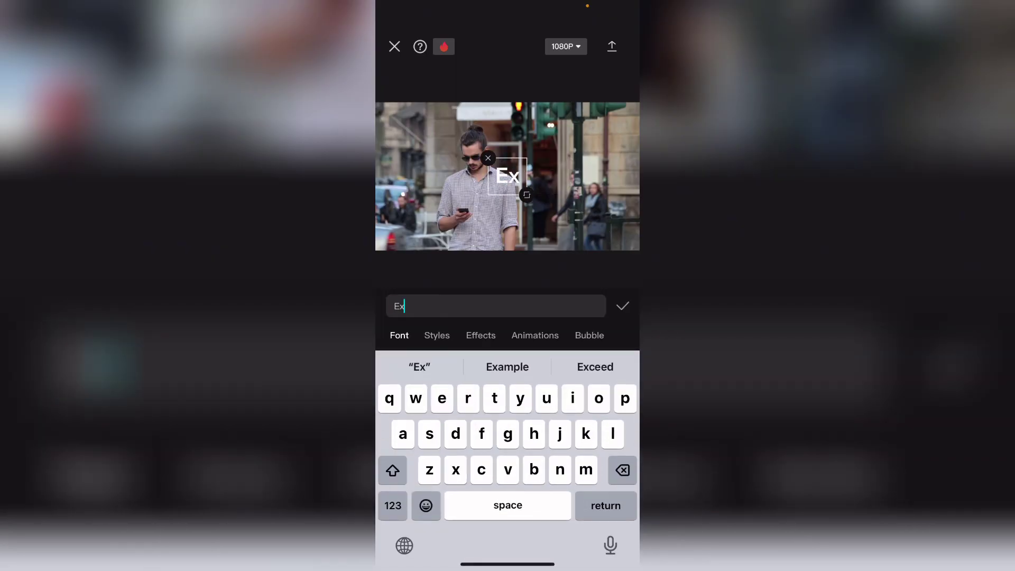
{"action": "type", "text": "ample"}
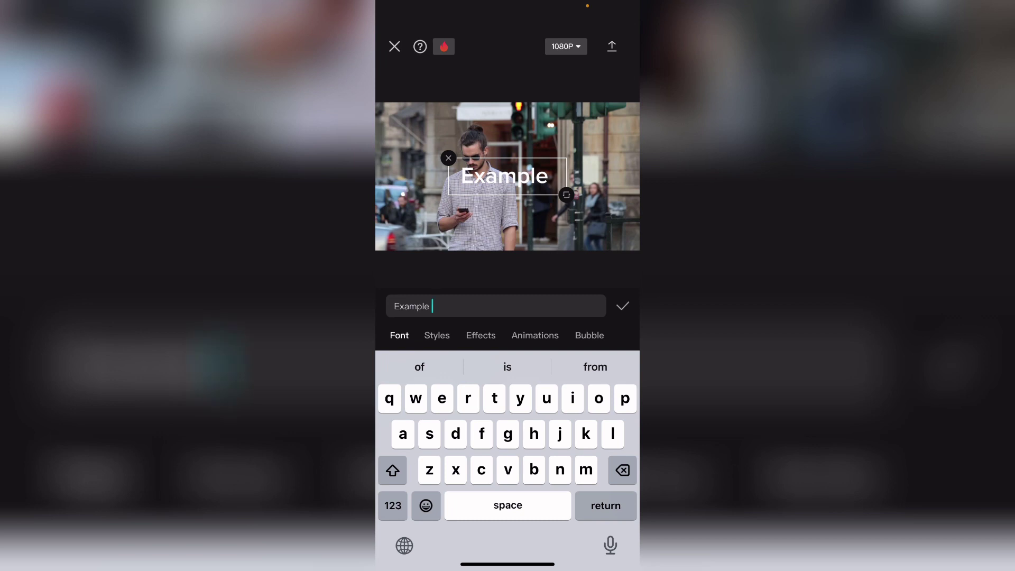
- Apply the white dark-outlined style preset to 'Example', lower opacity to about 42%, and confirm
{"action": "left_click", "coordinate": [437, 335]}
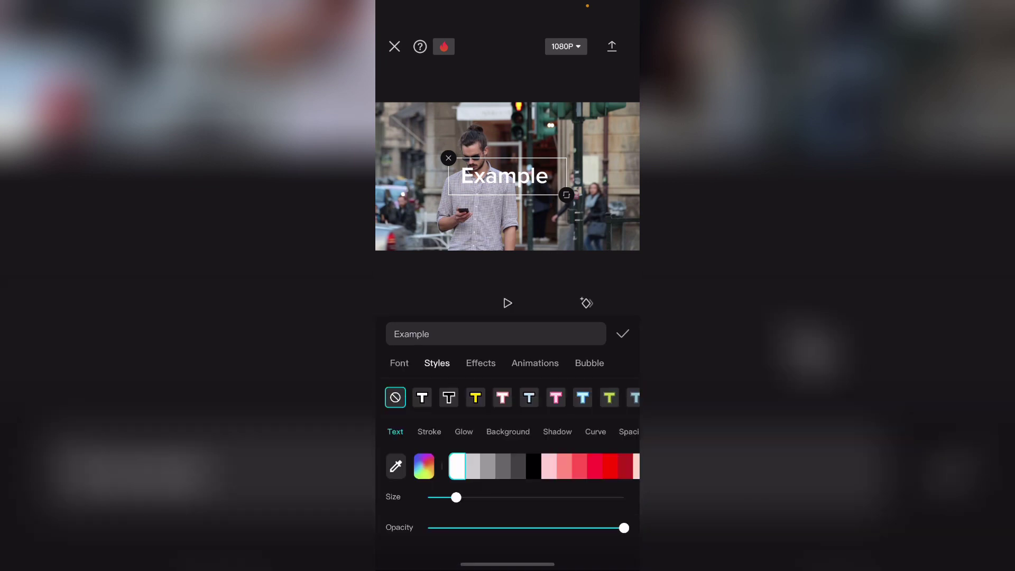
{"action": "left_click", "coordinate": [449, 397]}
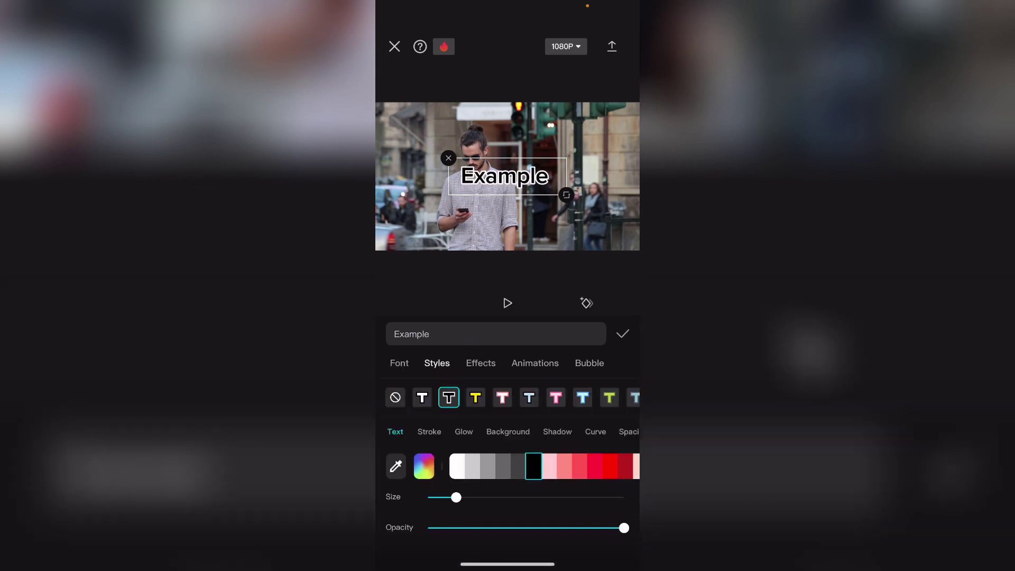
{"action": "left_click", "coordinate": [475, 398]}
{"action": "left_click", "coordinate": [422, 397]}
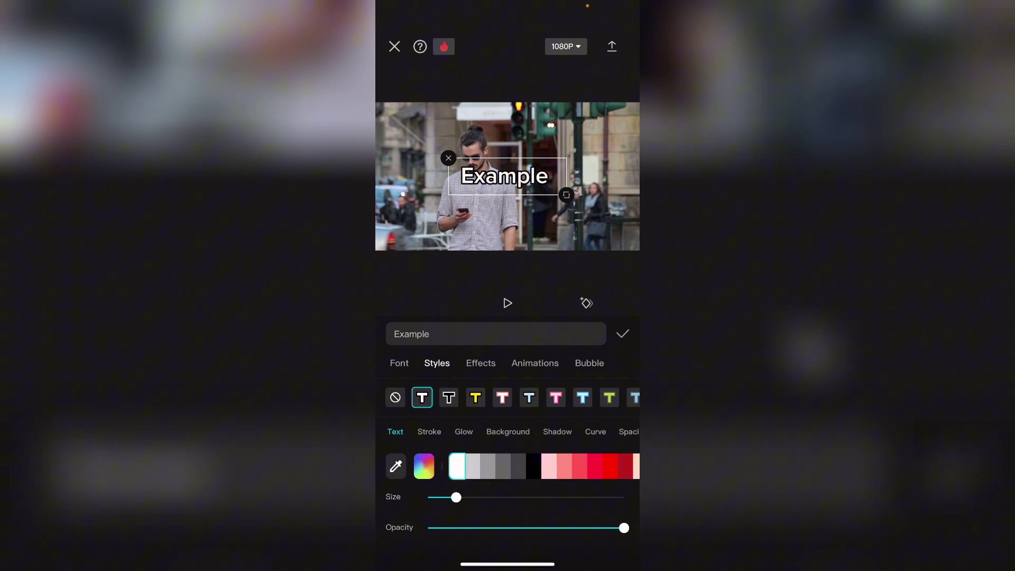
{"action": "left_click_drag", "start_coordinate": [623, 527], "coordinate": [507, 528]}
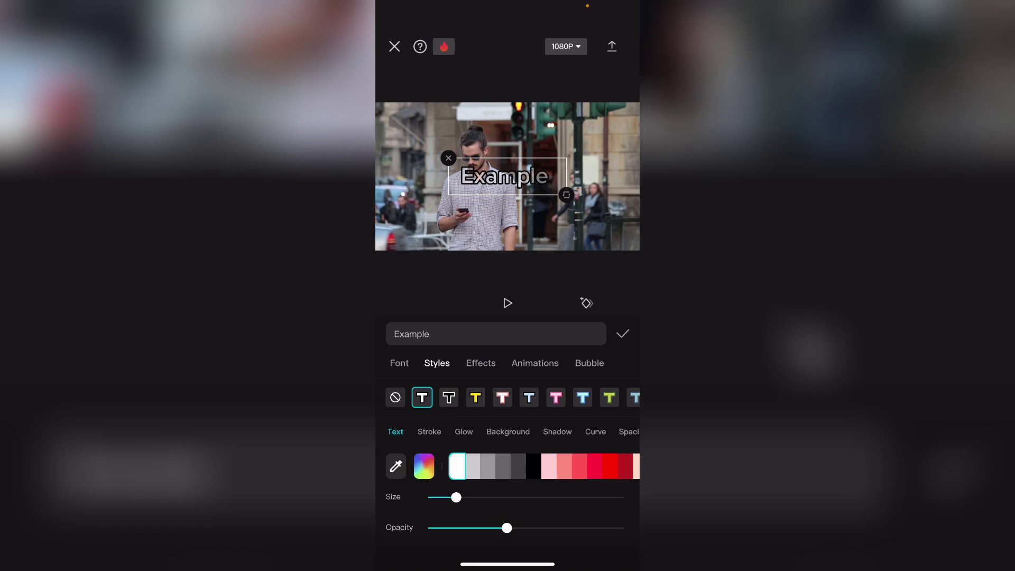
{"action": "left_click", "coordinate": [623, 334]}
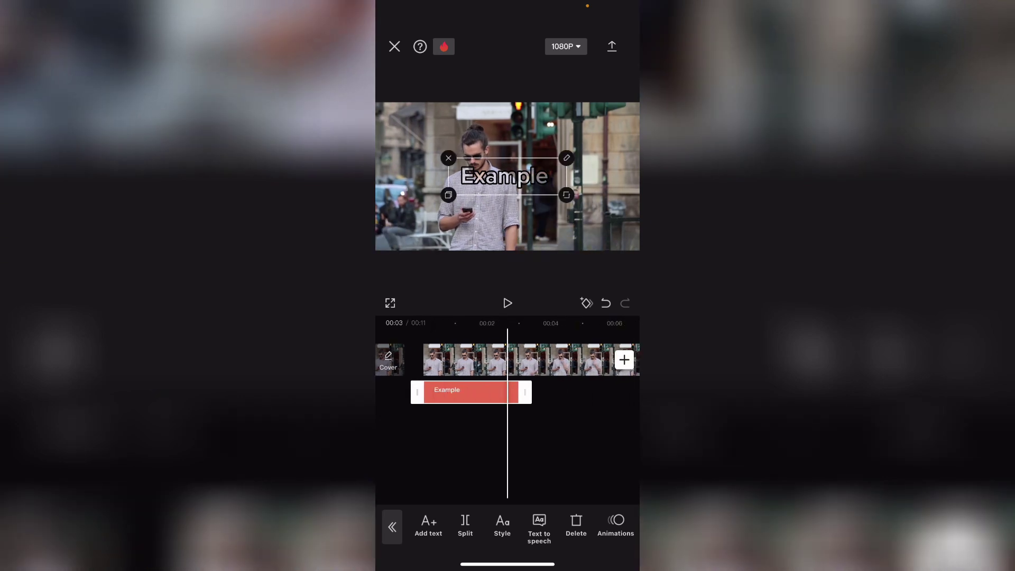
- Stretch the Example text clip so it runs to the video's end
{"action": "left_click_drag", "start_coordinate": [572, 361], "coordinate": [381, 361]}
{"action": "left_click_drag", "start_coordinate": [514, 393], "coordinate": [587, 393]}
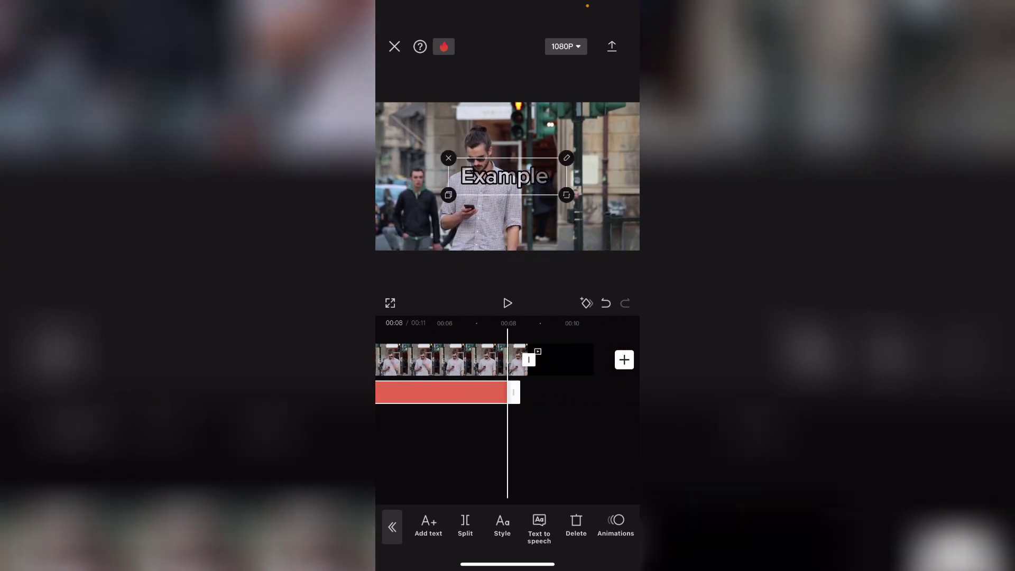
{"action": "left_click_drag", "start_coordinate": [514, 392], "coordinate": [539, 393]}
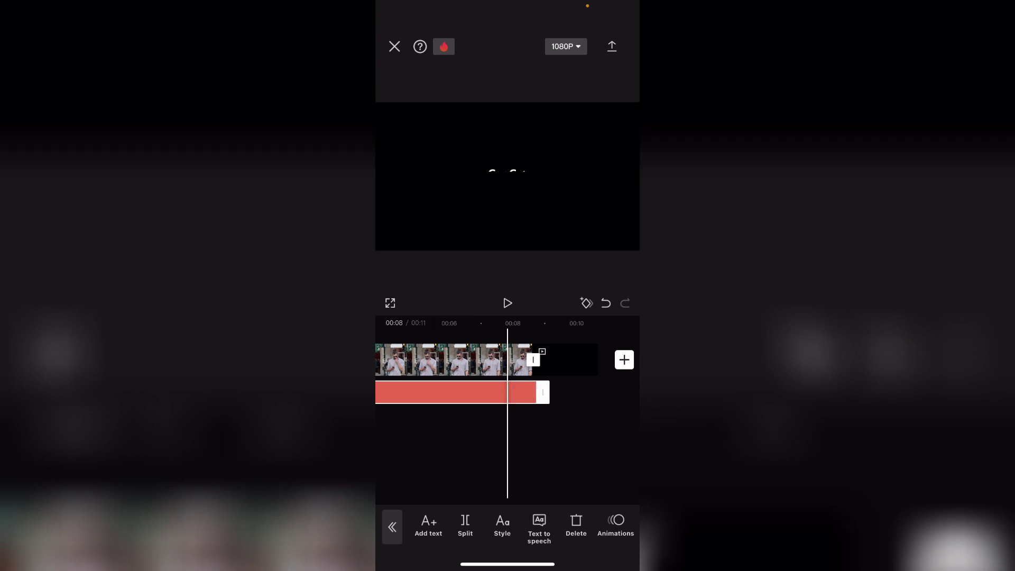
- Delete the CapCut ending clip from the timeline
{"action": "left_click_drag", "start_coordinate": [571, 361], "coordinate": [504, 361]}
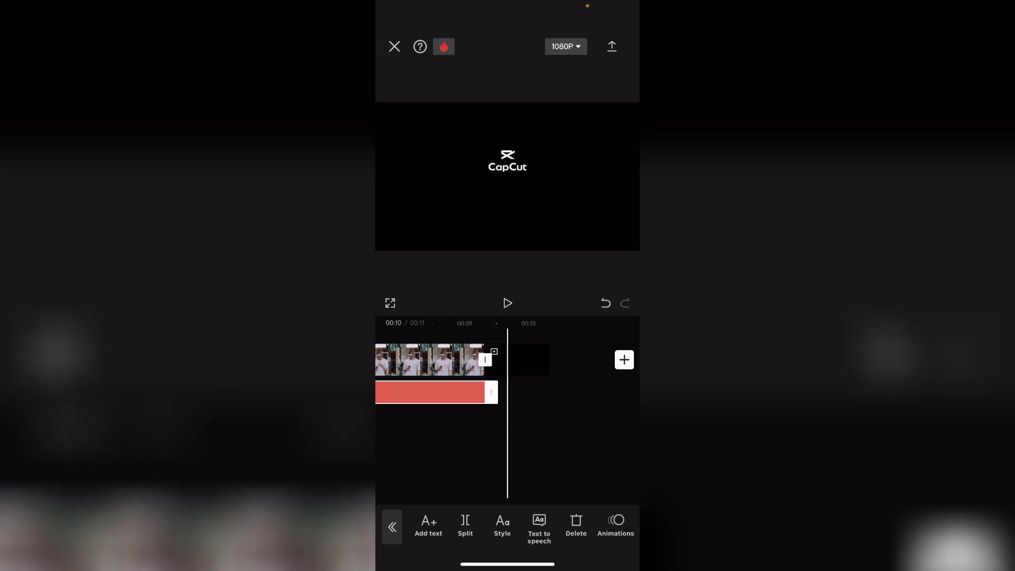
{"action": "left_click", "coordinate": [515, 361]}
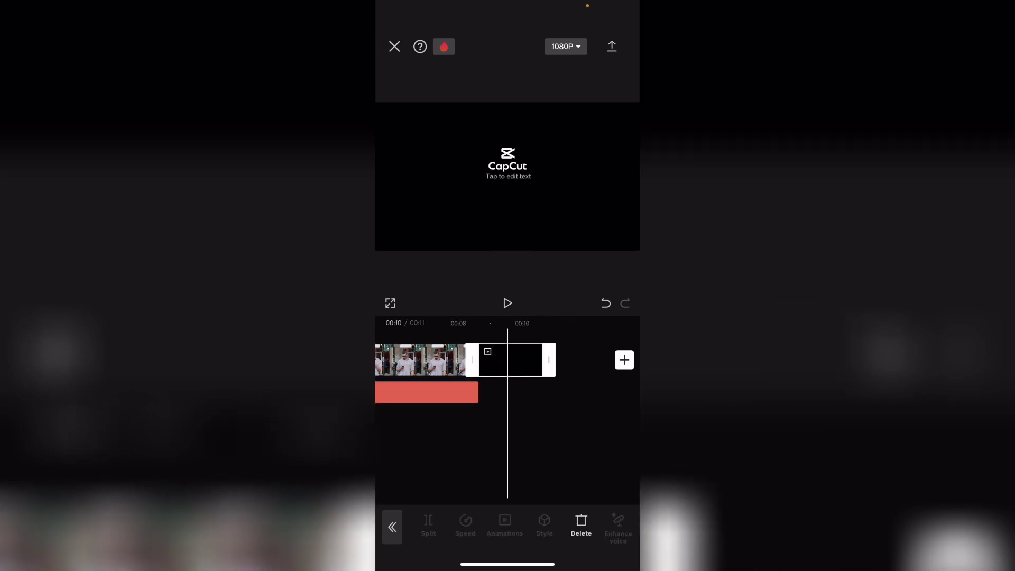
{"action": "left_click", "coordinate": [581, 525]}
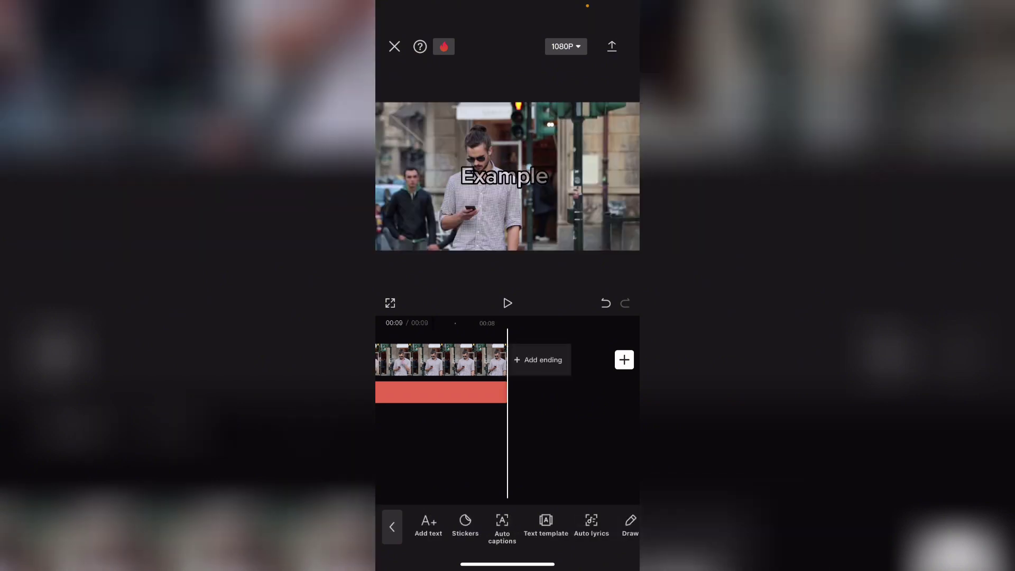
- Scrub the 9-second timeline to check that 'Example' shows throughout, then close the text tools
{"action": "left_click_drag", "start_coordinate": [396, 361], "coordinate": [619, 360]}
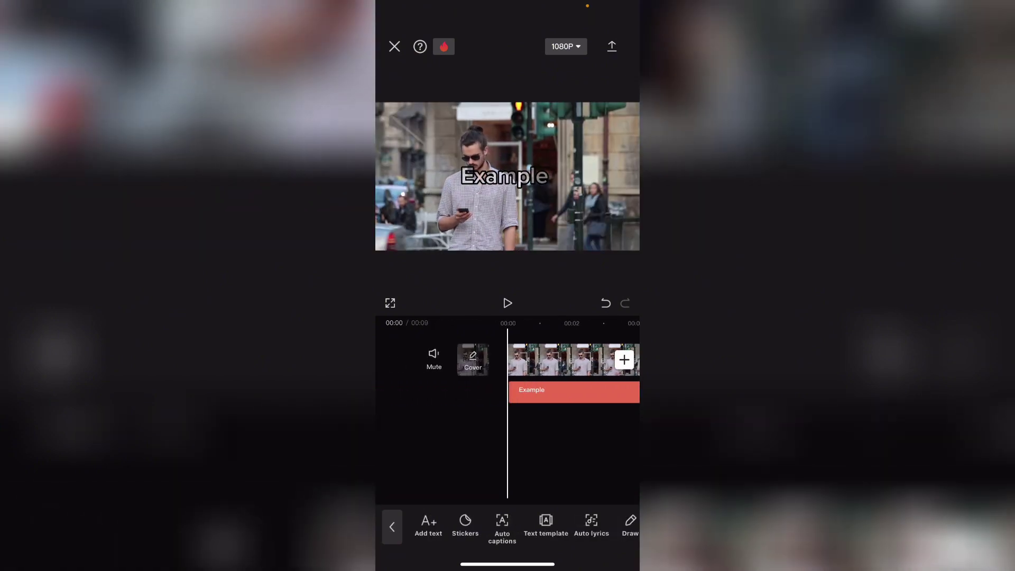
{"action": "left_click_drag", "start_coordinate": [555, 361], "coordinate": [521, 361]}
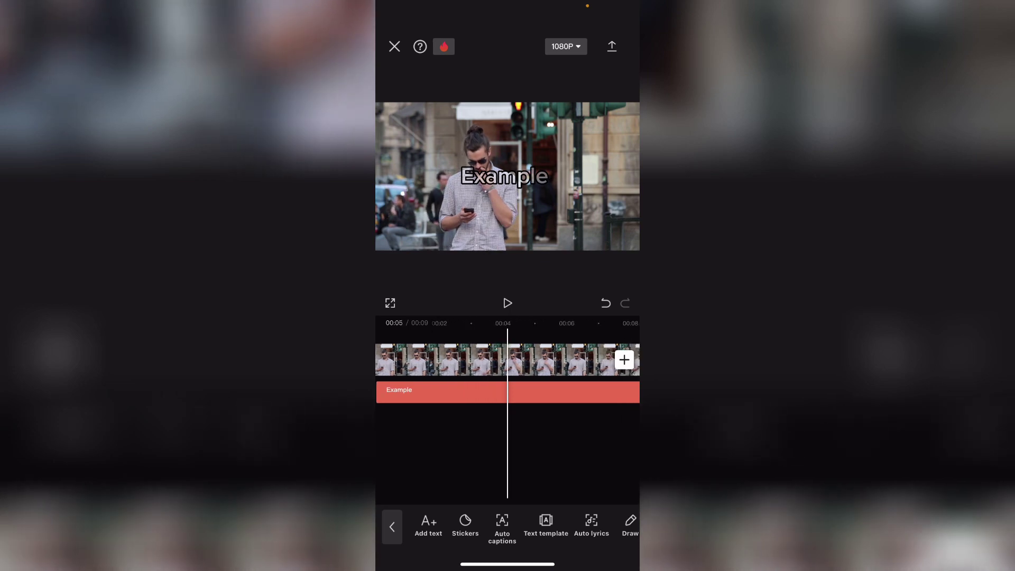
{"action": "left_click_drag", "start_coordinate": [555, 361], "coordinate": [543, 361]}
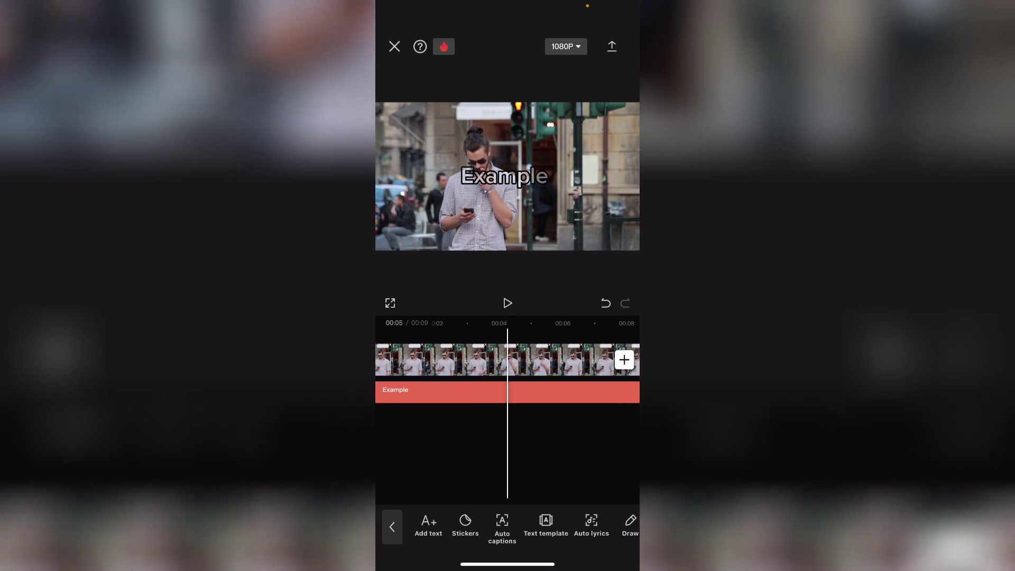
{"action": "left_click", "coordinate": [392, 527]}
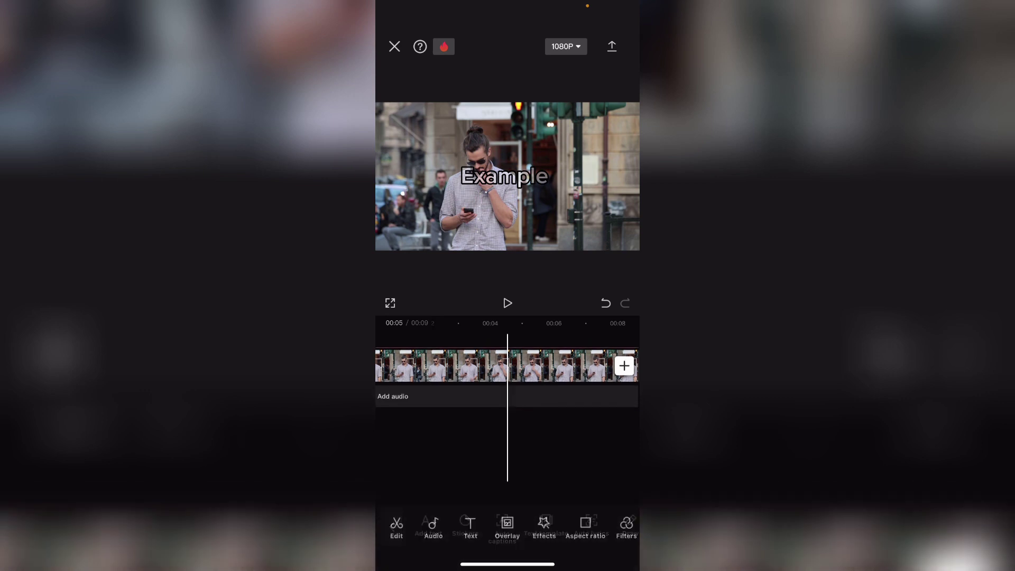